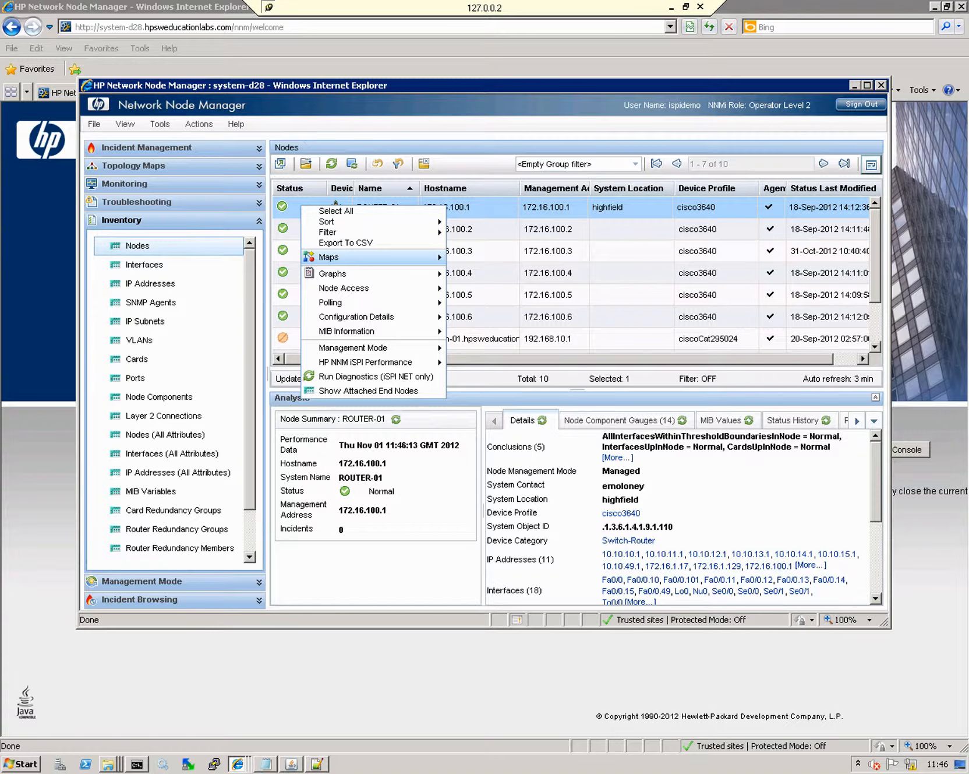
# - Open the Layer 2 Neighbor View for ROUTER-01 and launch the iSPI Performance report menu for its Se0/0 interface
pyautogui.moveTo(349, 257)
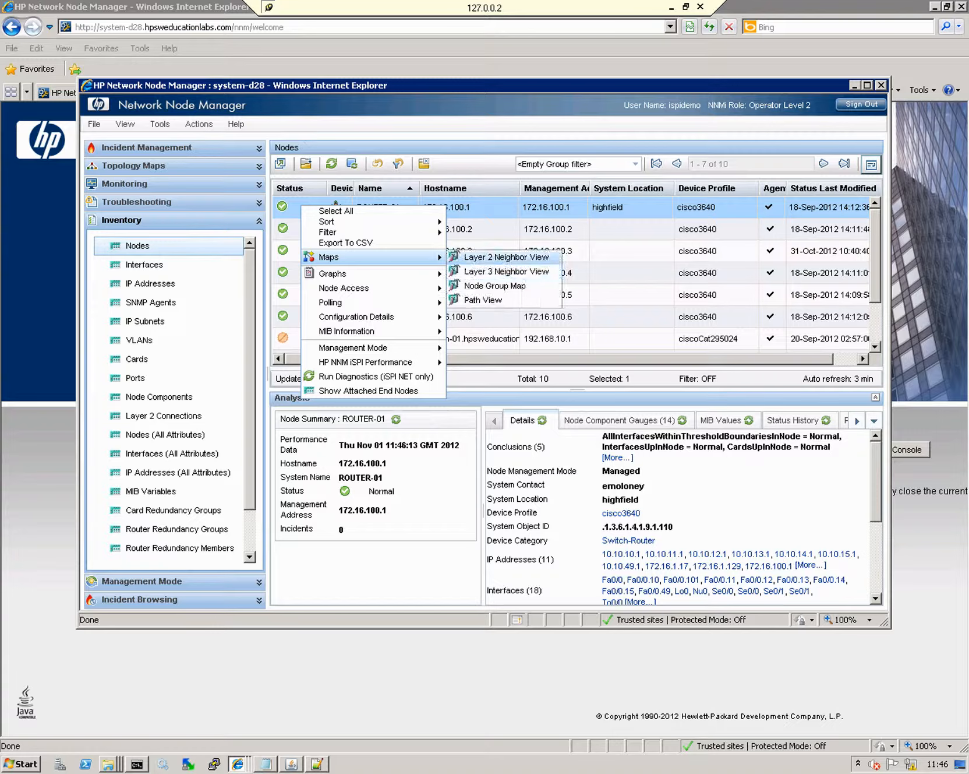
pyautogui.click(506, 257)
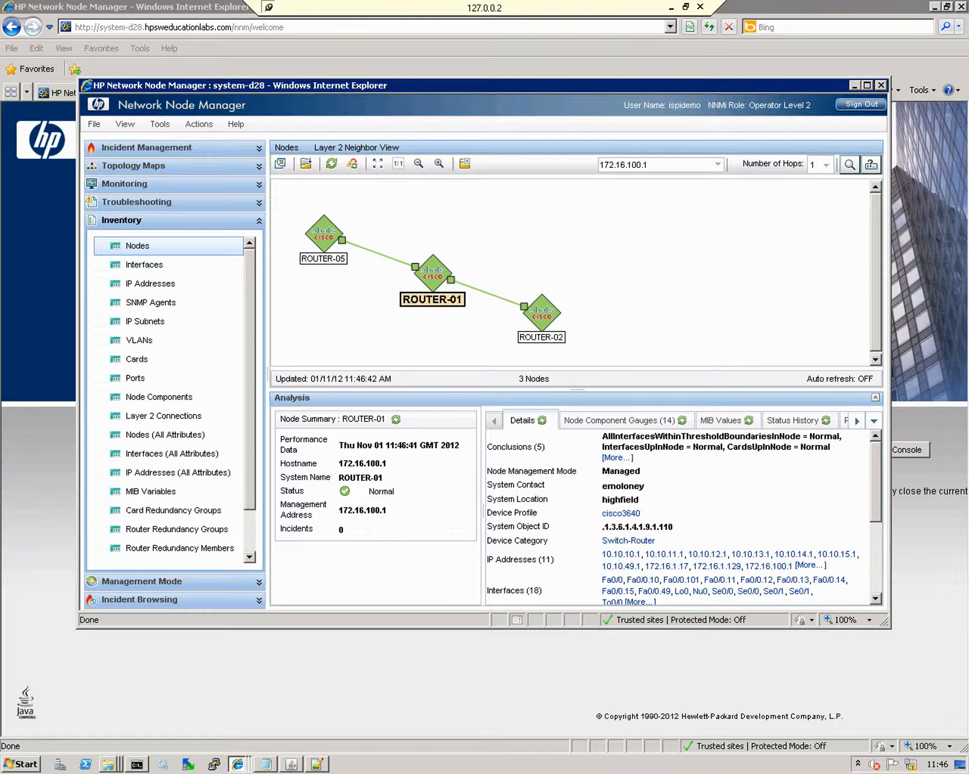
pyautogui.click(451, 280)
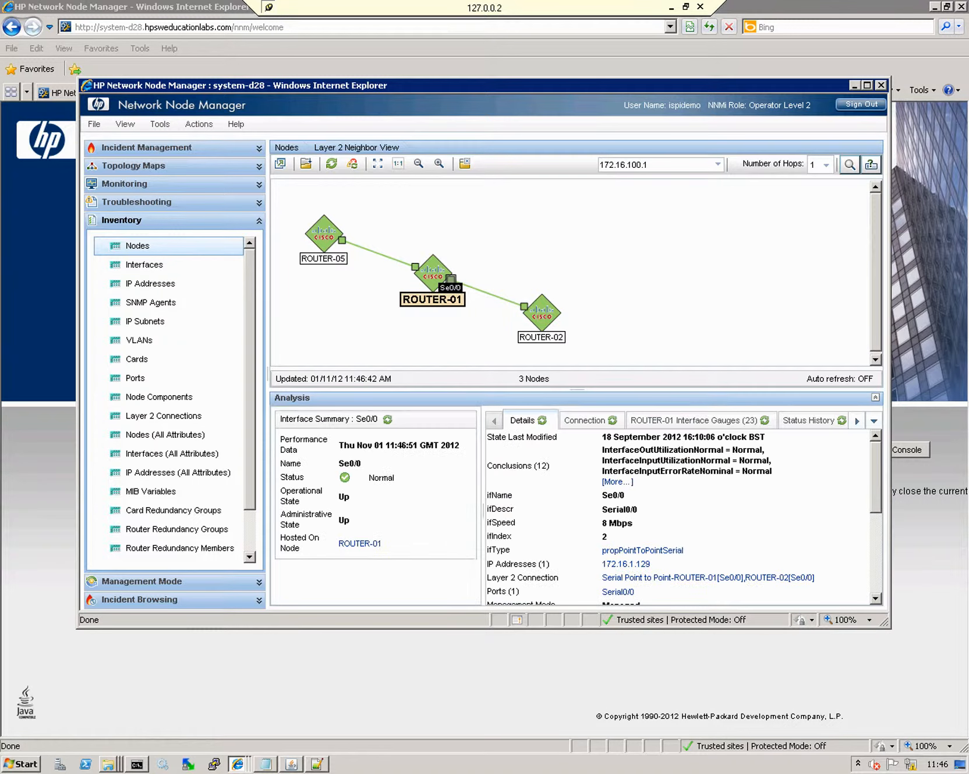
pyautogui.rightClick(451, 279)
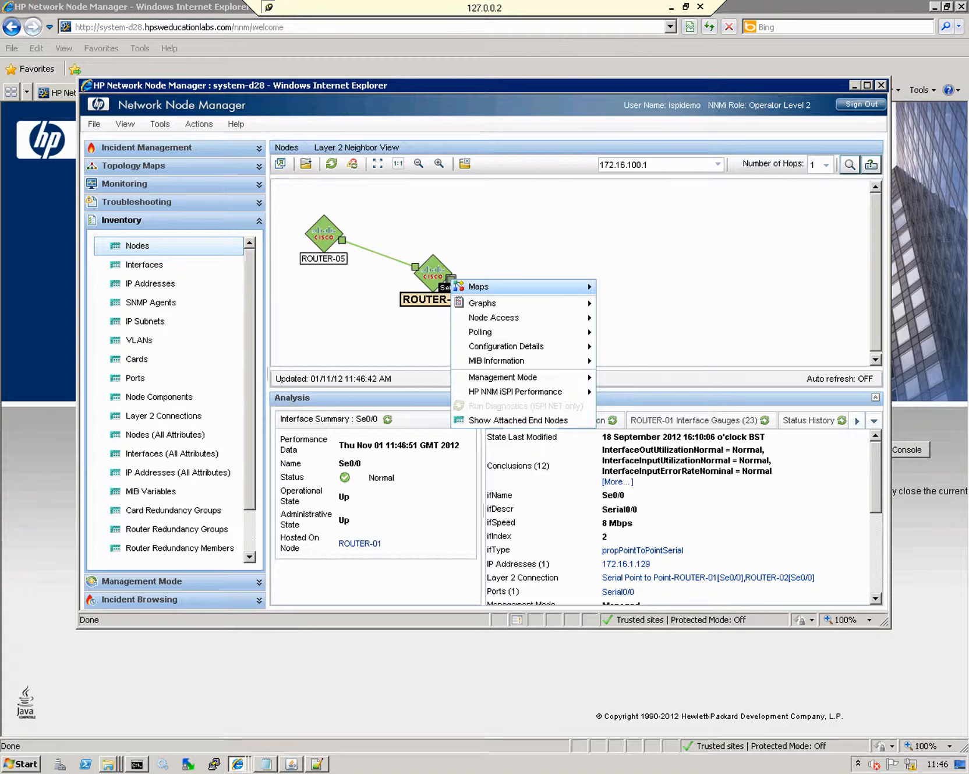
pyautogui.moveTo(516, 391)
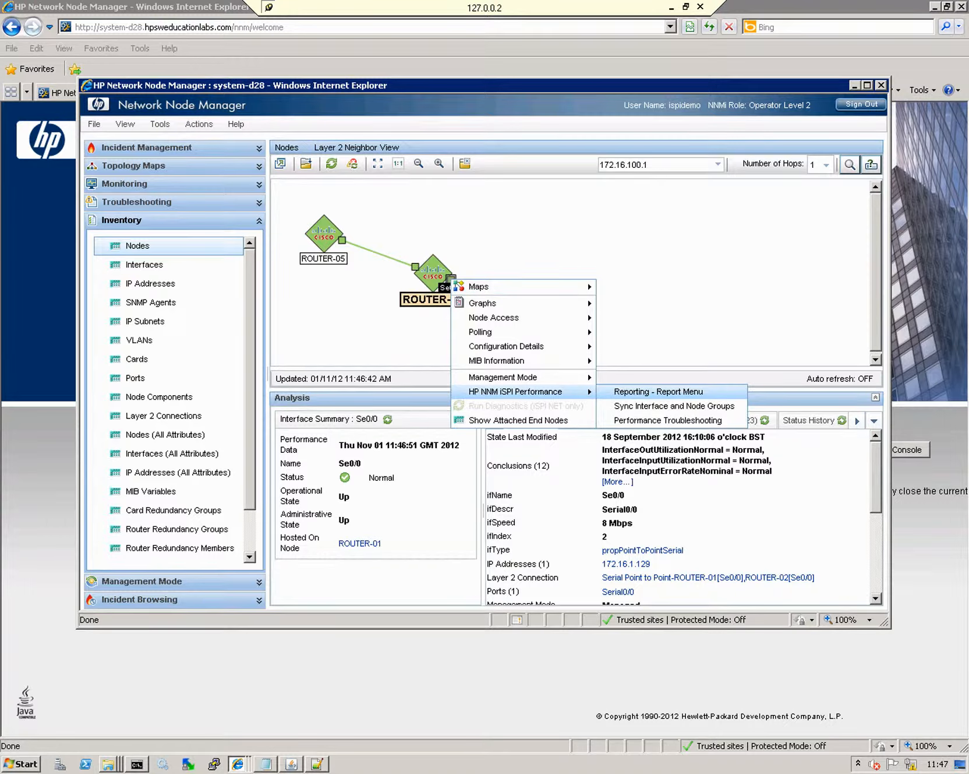
pyautogui.click(658, 391)
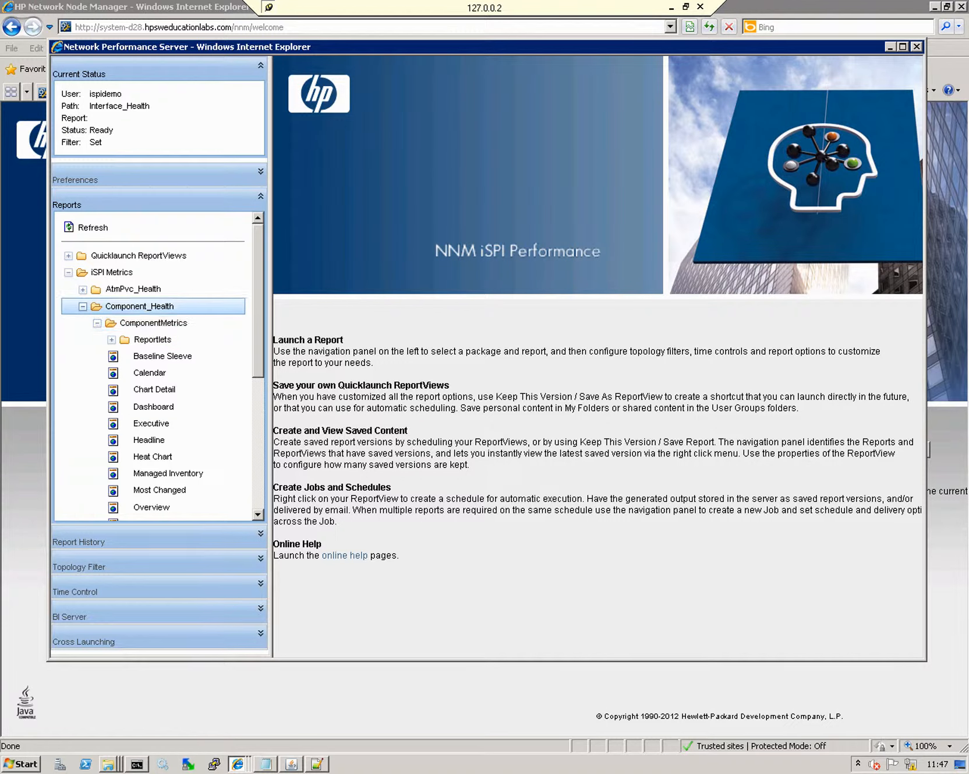
# - Run the Chart Detail report from InterfaceMetrics in the Interface_Health package
pyautogui.click(139, 306)
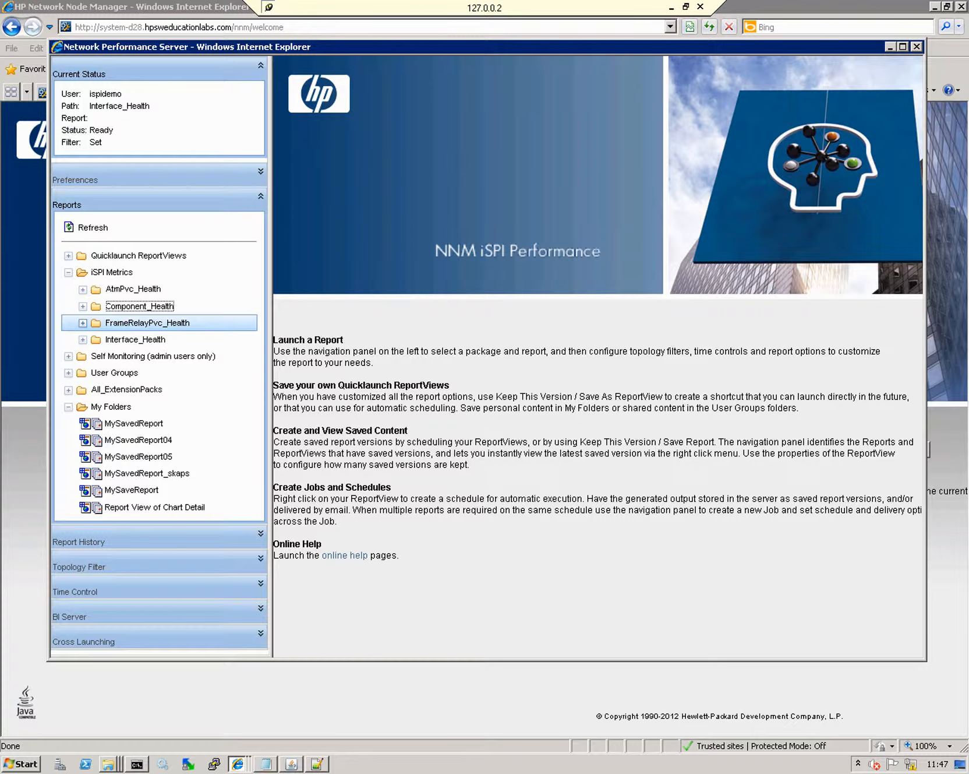
pyautogui.click(135, 340)
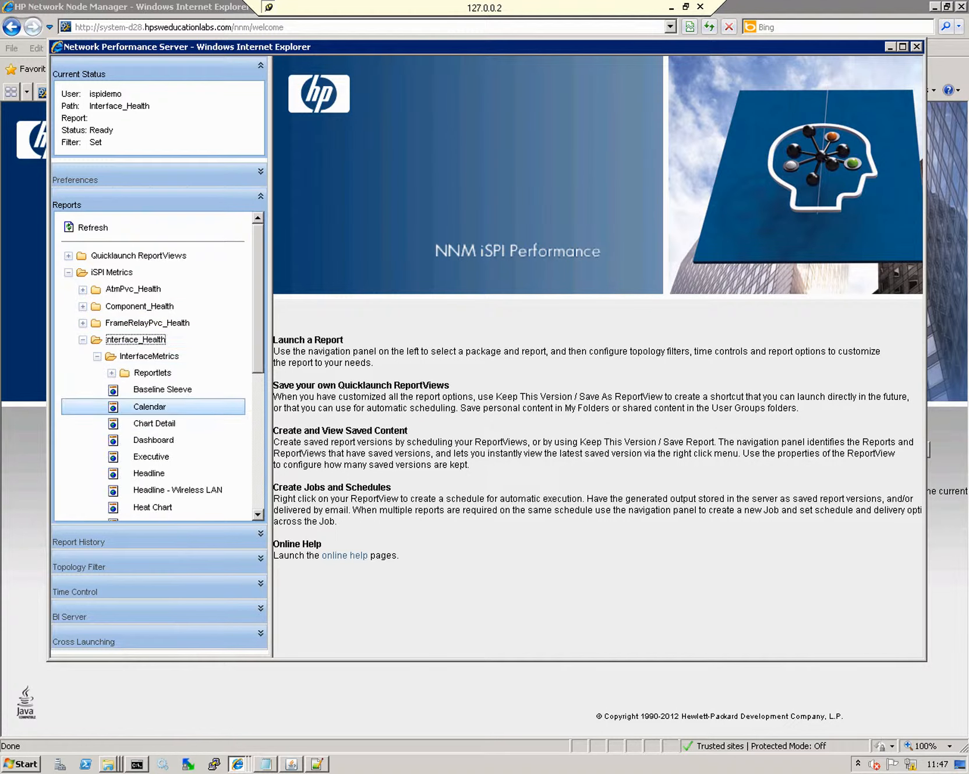
pyautogui.click(154, 424)
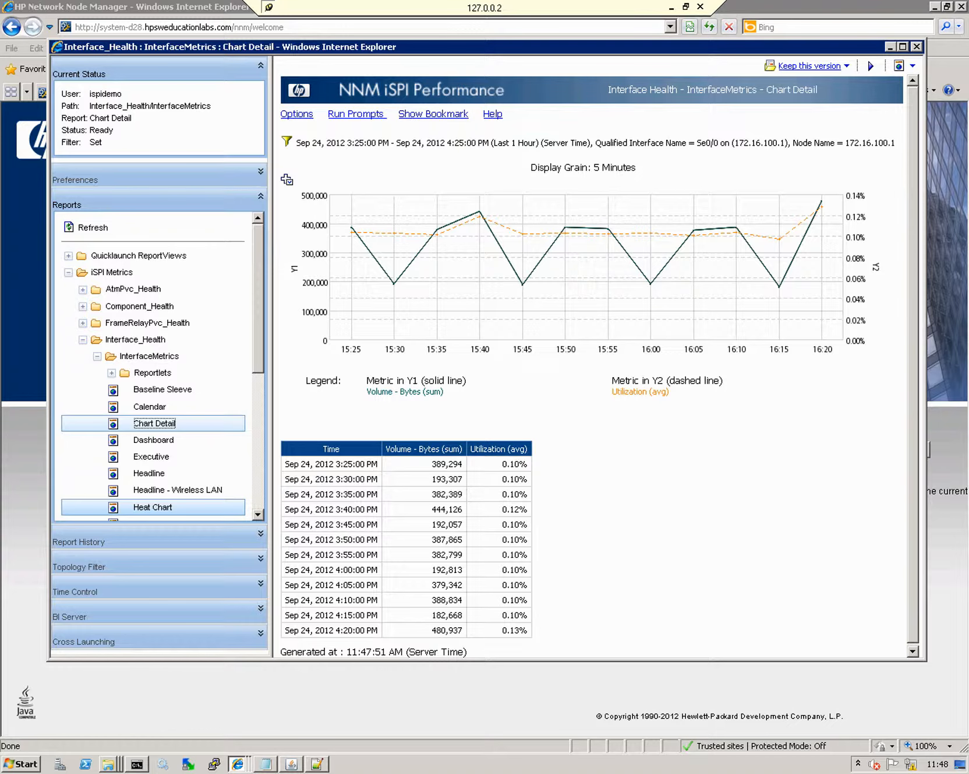
# - Set the Chart Detail report's time interval to 1 Week and submit the new time settings
pyautogui.click(75, 592)
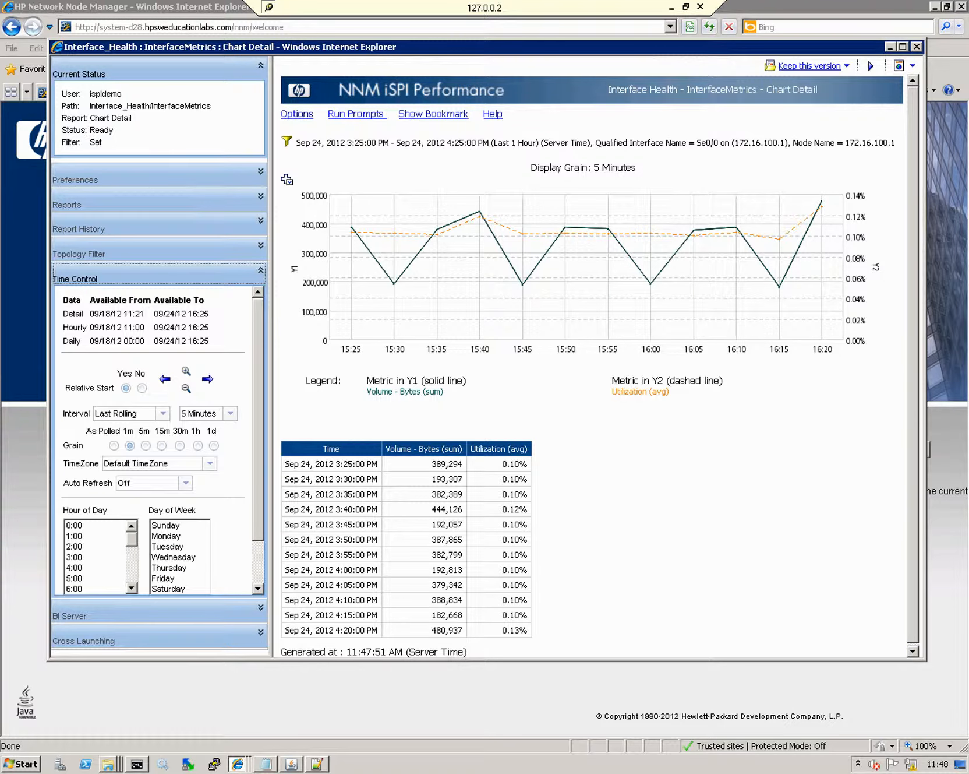
pyautogui.scroll(-1, 157, 437)
pyautogui.scroll(-1, 158, 440)
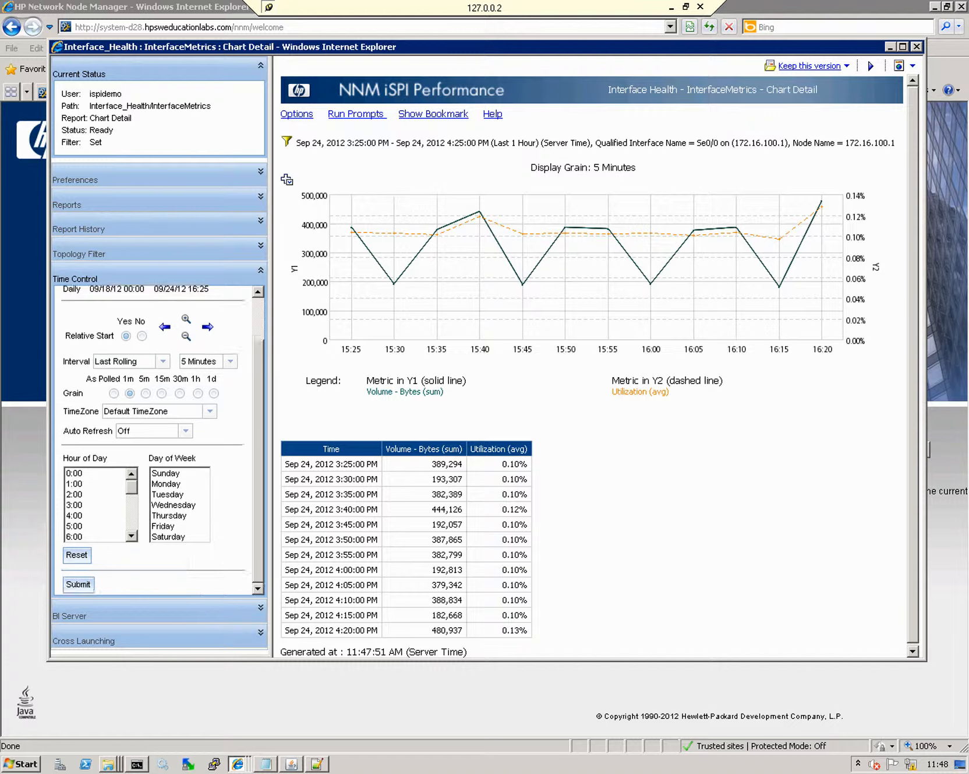
pyautogui.scroll(1, 158, 439)
pyautogui.scroll(1, 157, 440)
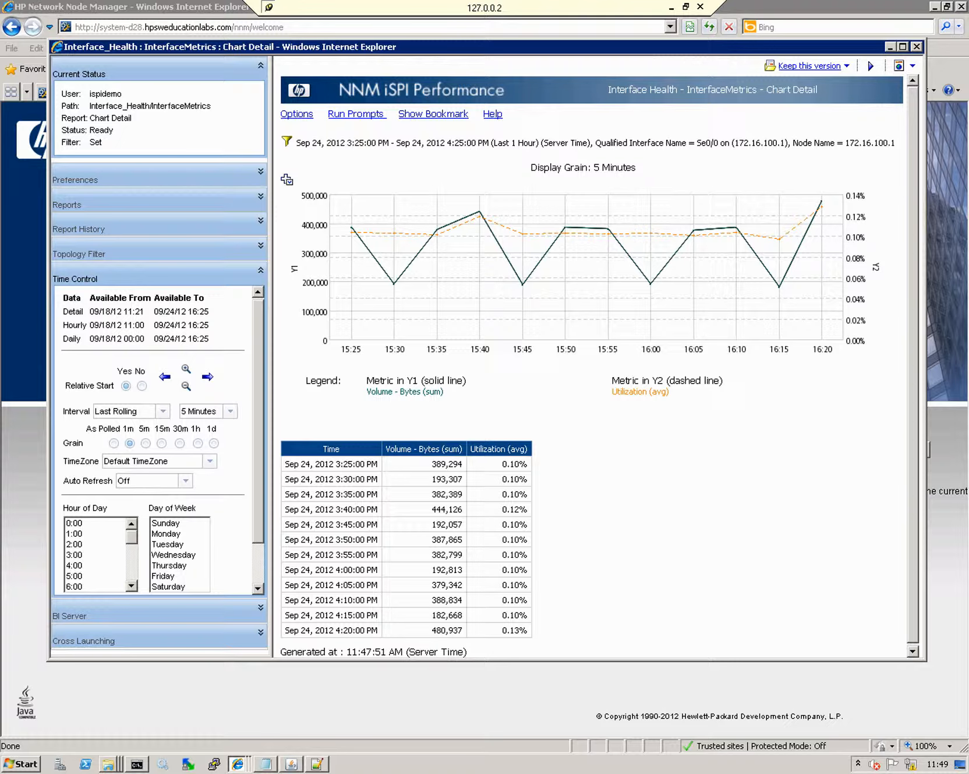
pyautogui.scroll(1, 157, 440)
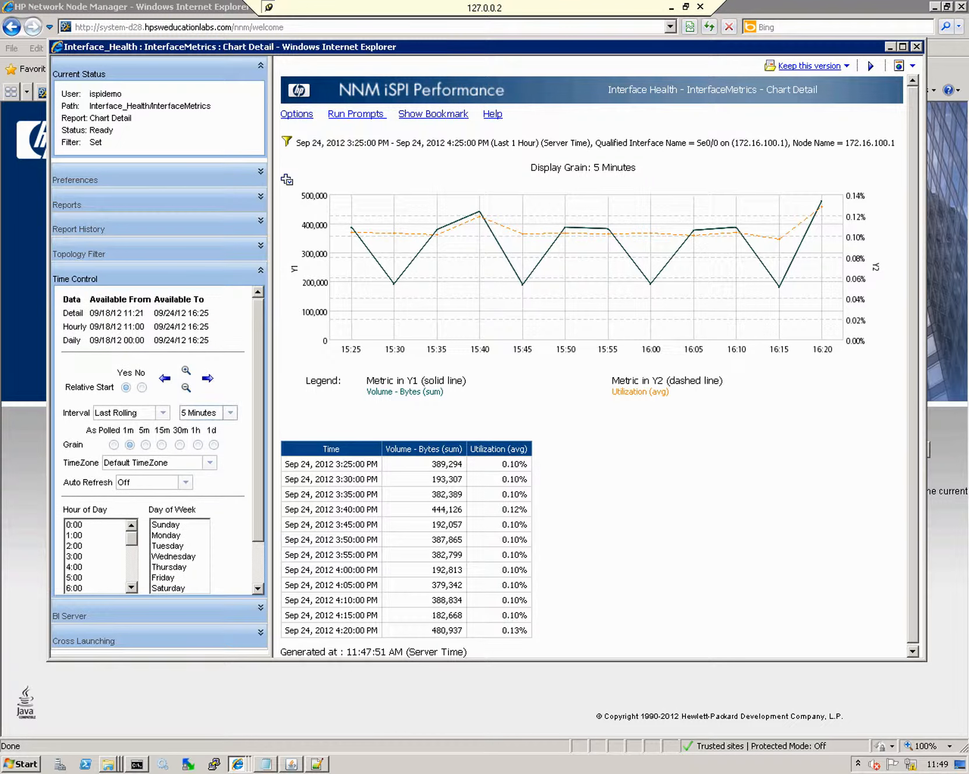
pyautogui.click(231, 412)
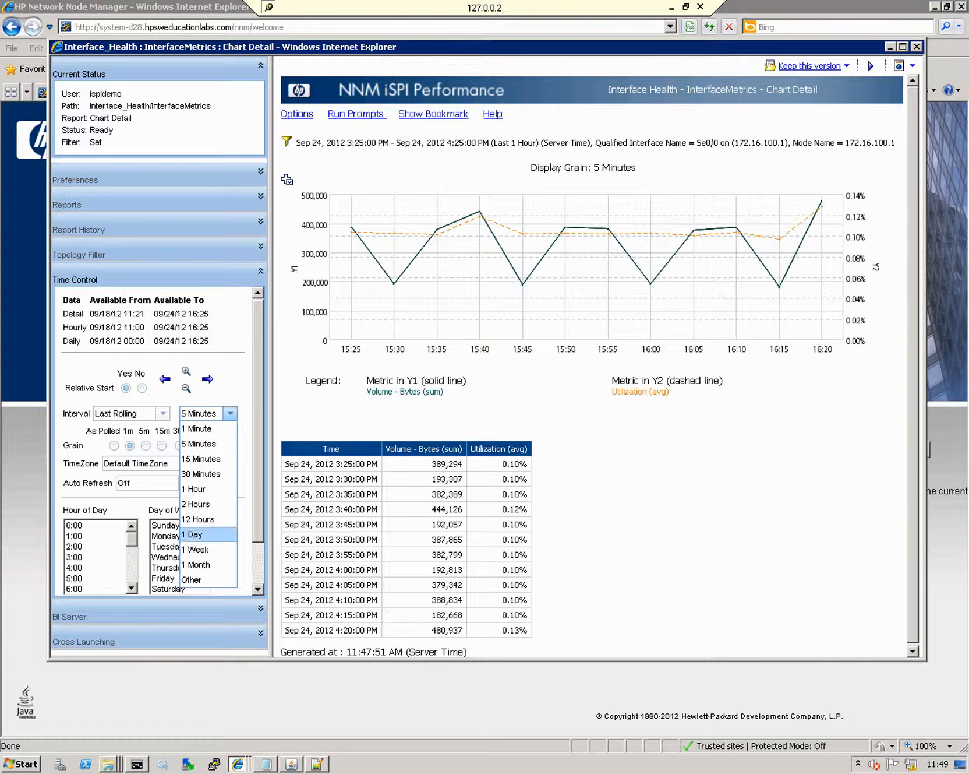
pyautogui.click(198, 548)
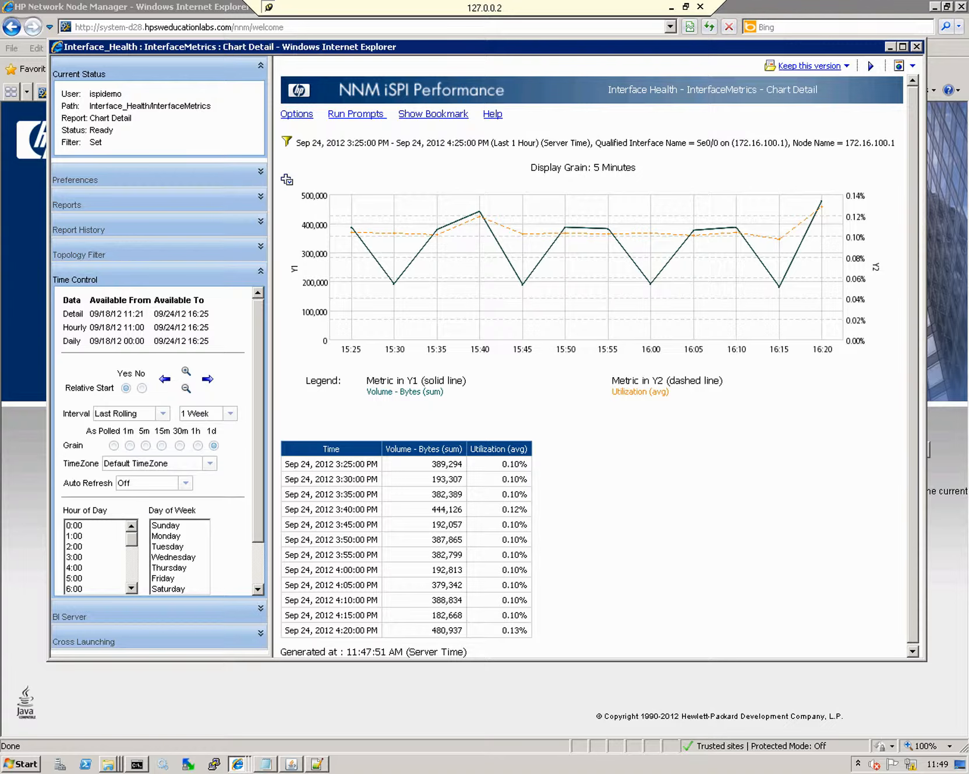
pyautogui.doubleClick(201, 513)
pyautogui.click(222, 516)
pyautogui.scroll(-2, 155, 443)
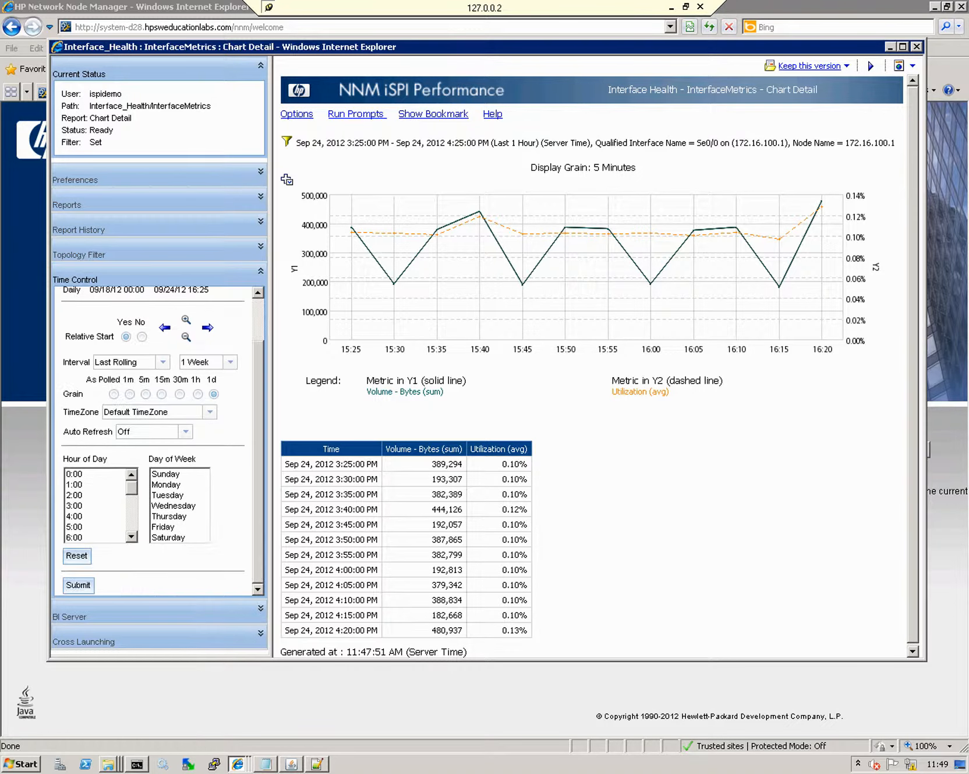
pyautogui.click(78, 585)
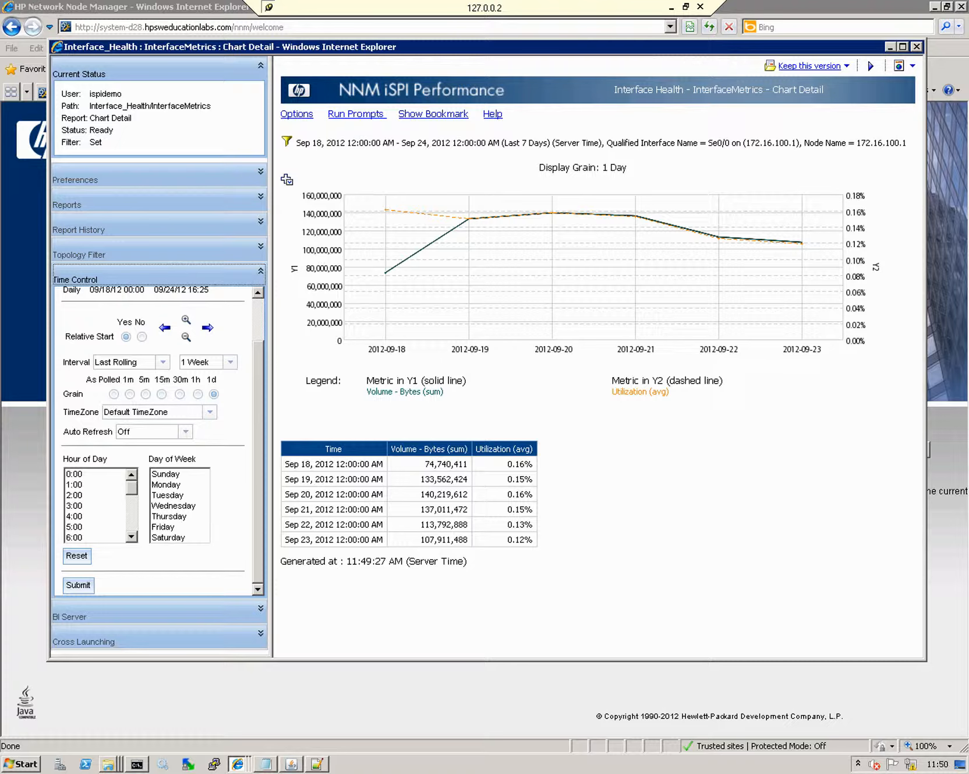
# - Run the Heat Chart report from InterfaceMetrics for the same interface
pyautogui.click(105, 176)
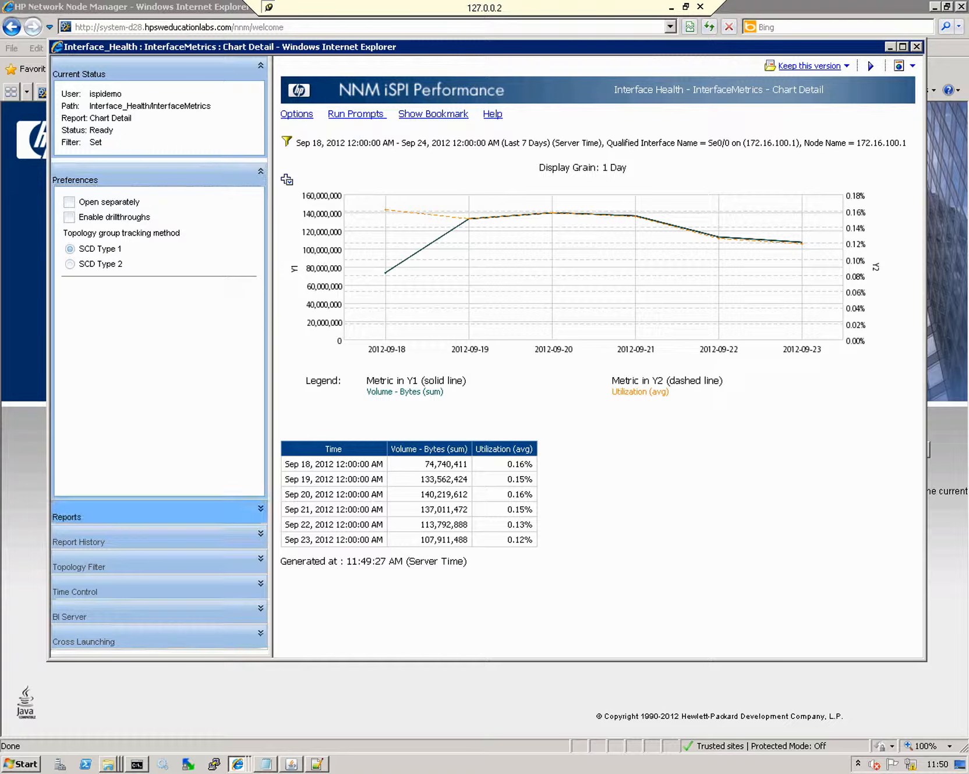
pyautogui.click(117, 516)
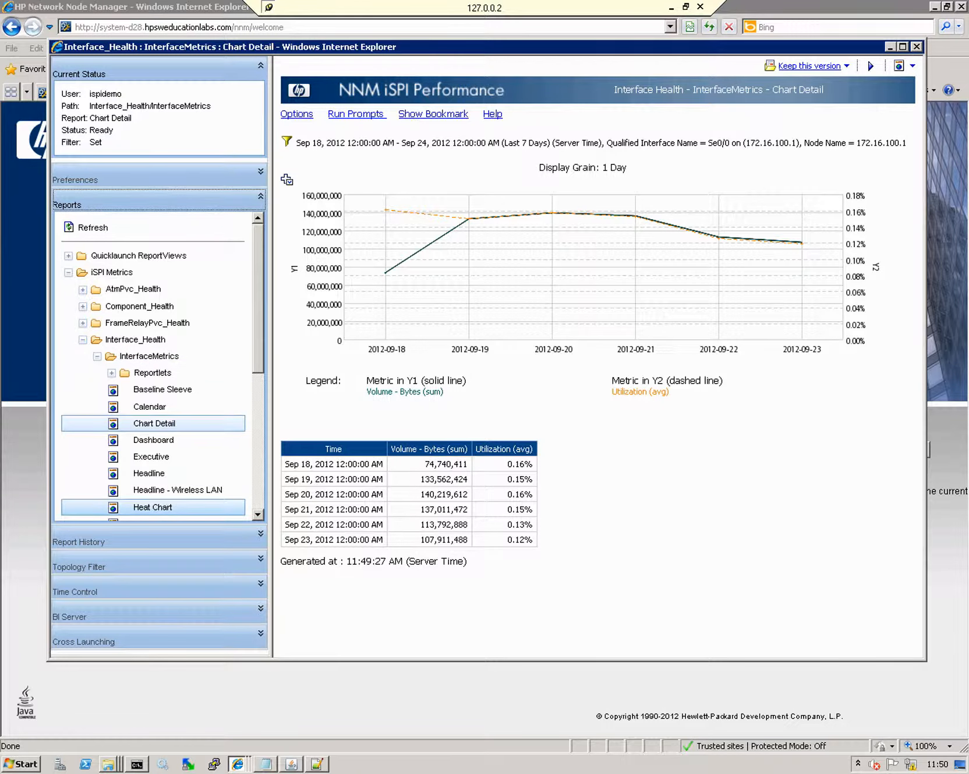
pyautogui.click(152, 508)
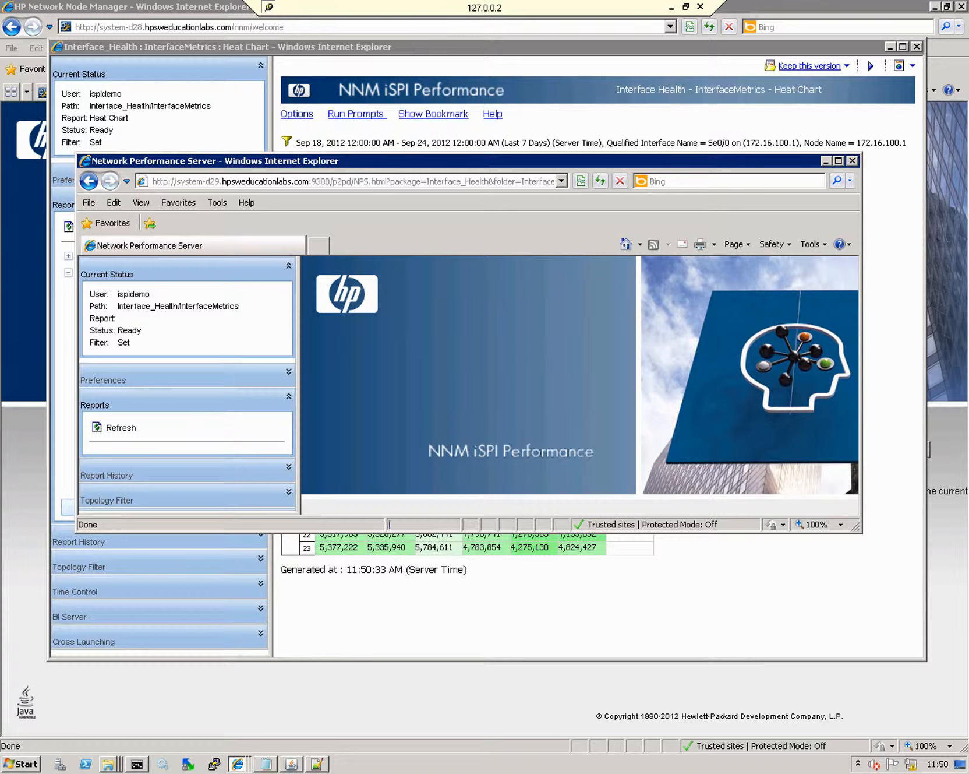
# - Enlarge the new Network Performance Server window and move it down to uncover the top of the heat chart
pyautogui.click(97, 472)
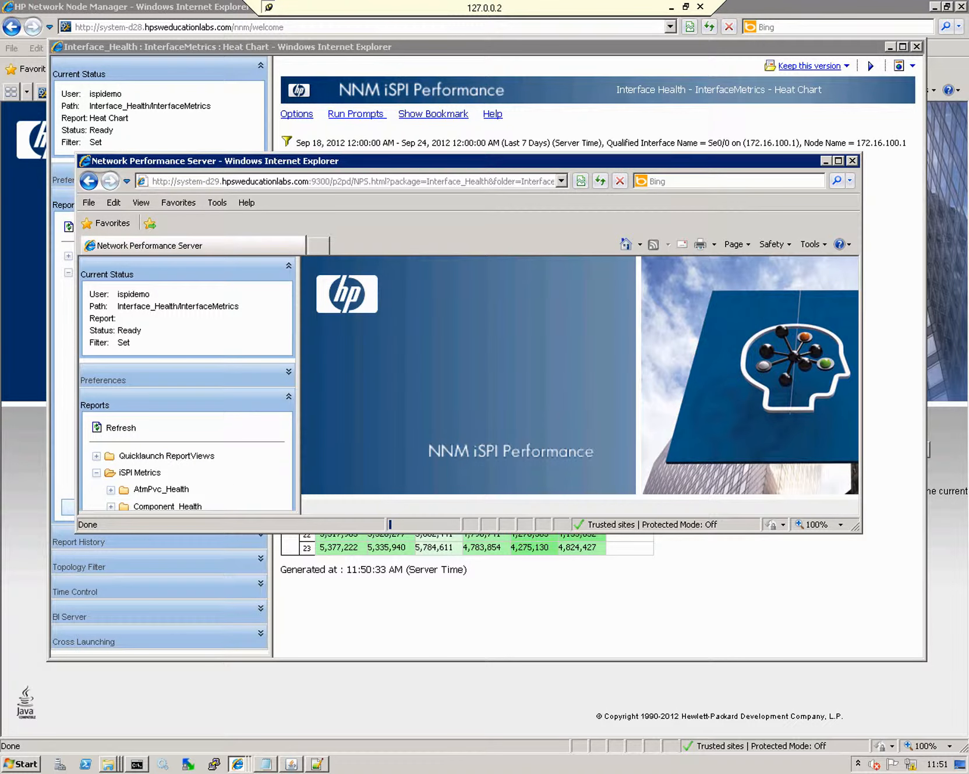
pyautogui.moveTo(857, 527); pyautogui.dragTo(905, 689)
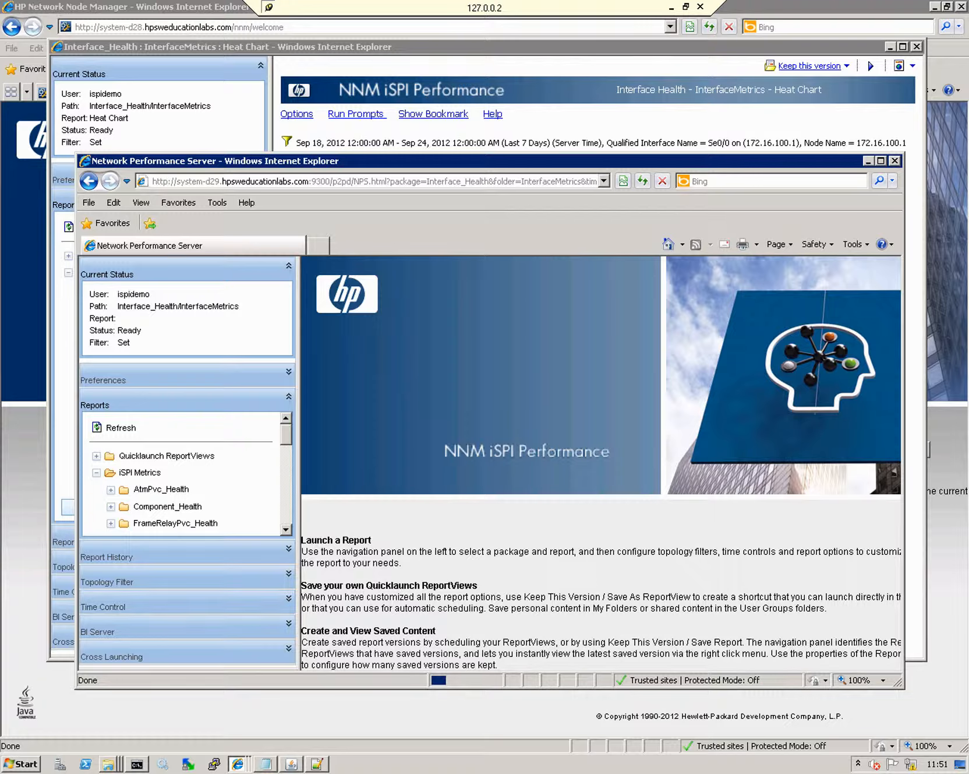
pyautogui.moveTo(407, 161); pyautogui.dragTo(403, 261)
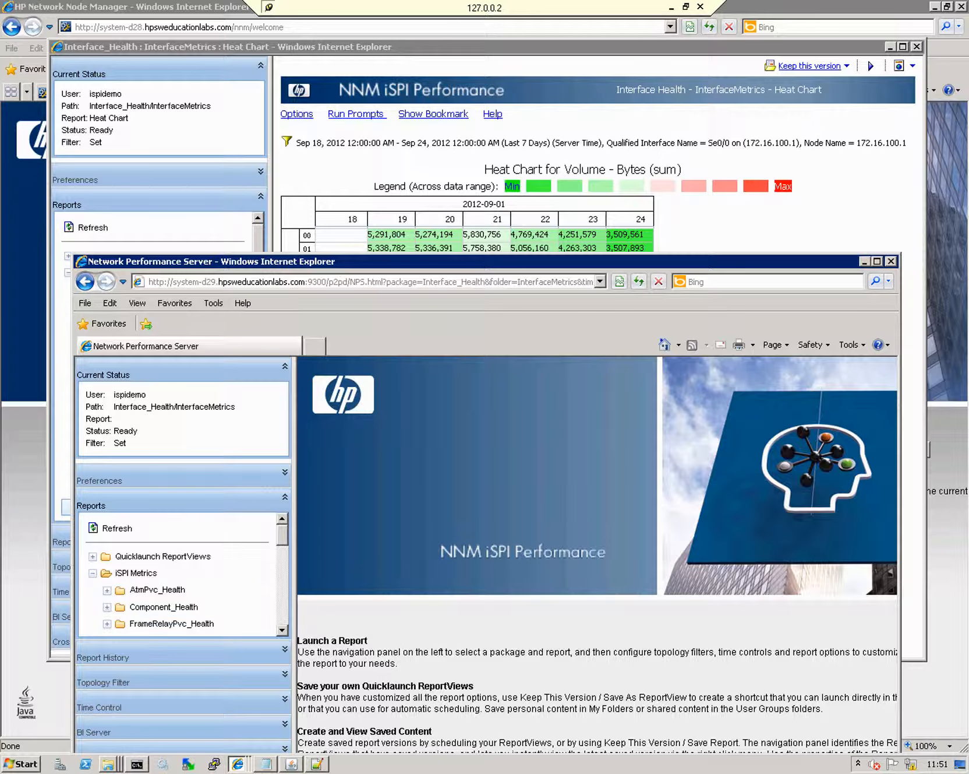
# - Run the InterfaceMetrics Chart Detail report in the new window and move that window lower to uncover more of the heat chart
pyautogui.scroll(-1, 191, 626)
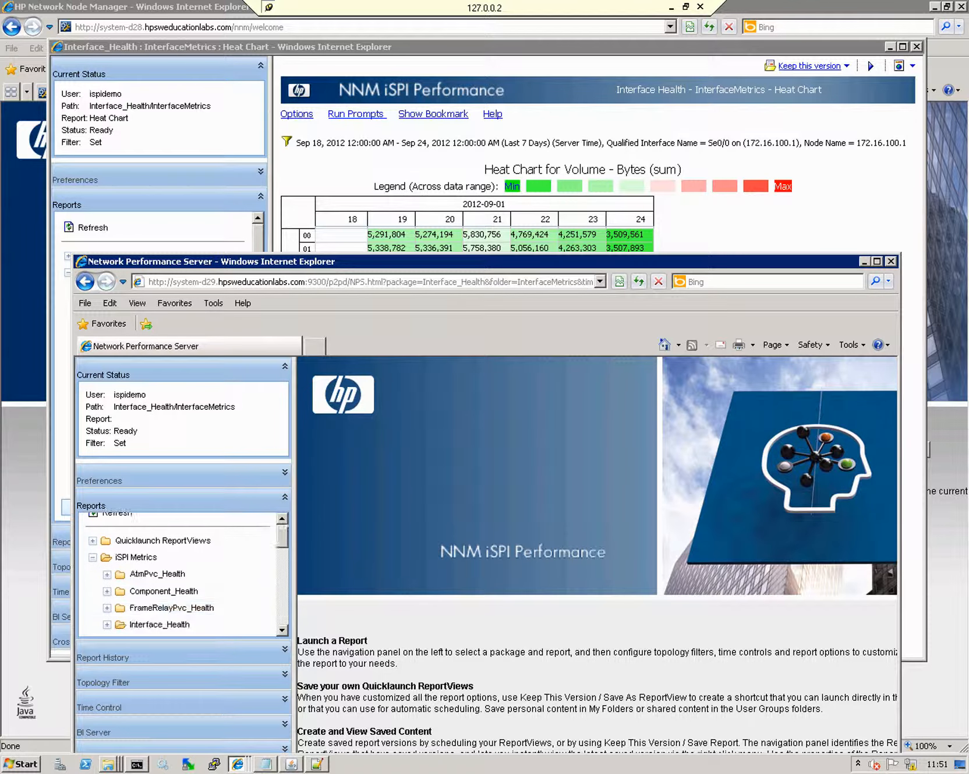
pyautogui.scroll(-3, 190, 627)
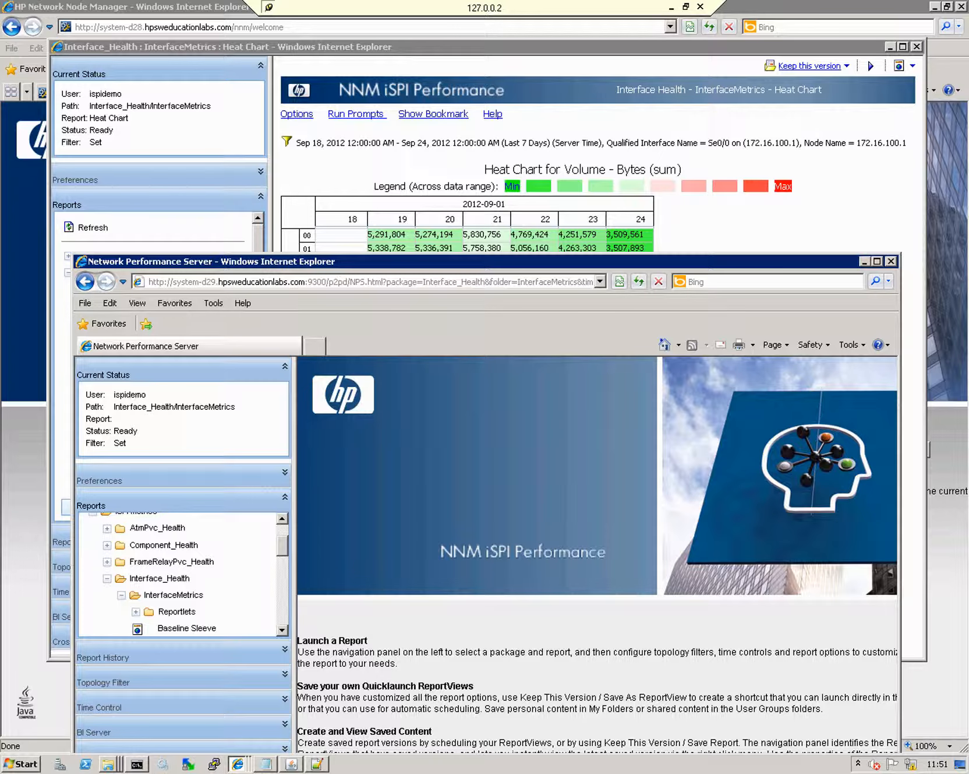
pyautogui.scroll(-3, 180, 574)
pyautogui.scroll(-1, 180, 599)
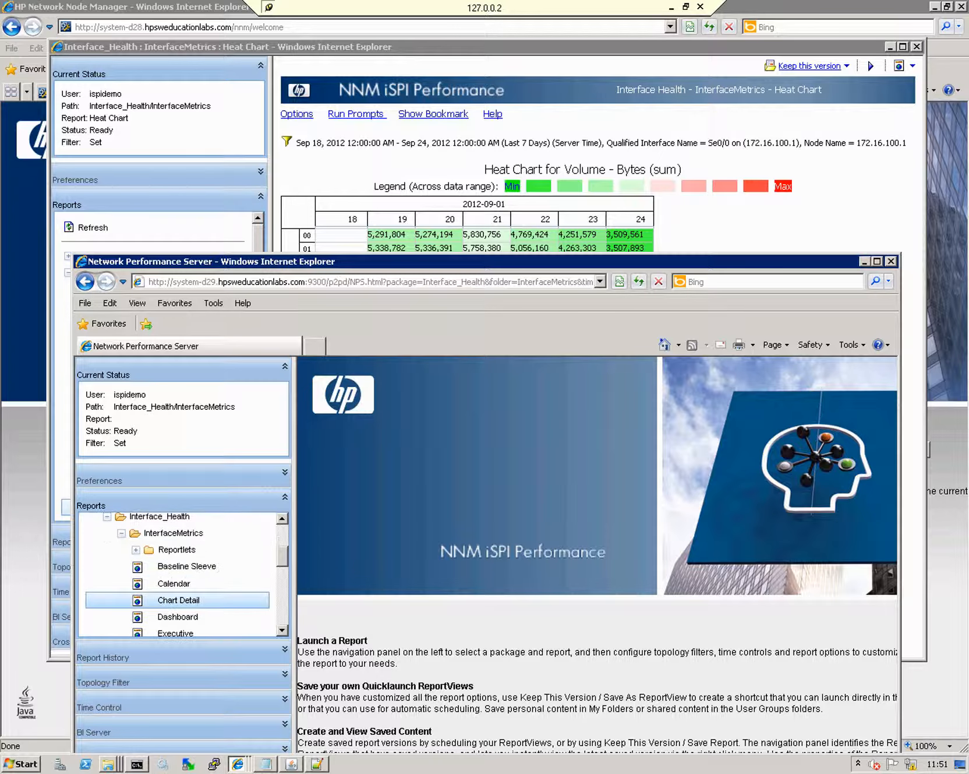
pyautogui.click(198, 599)
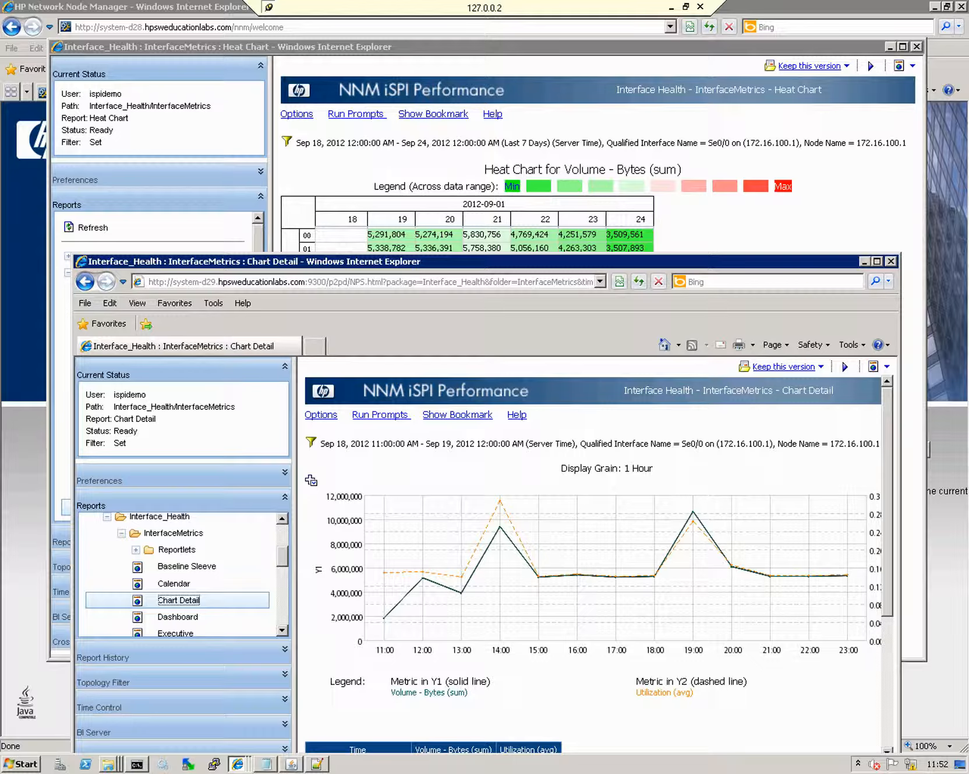
pyautogui.moveTo(501, 262); pyautogui.dragTo(423, 416)
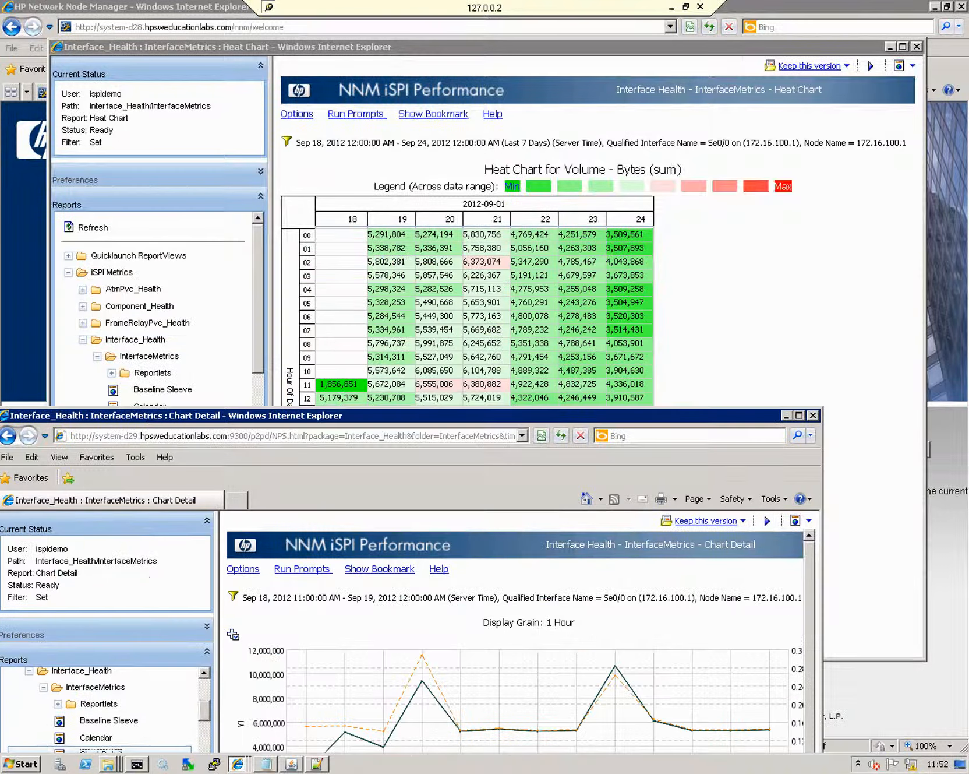